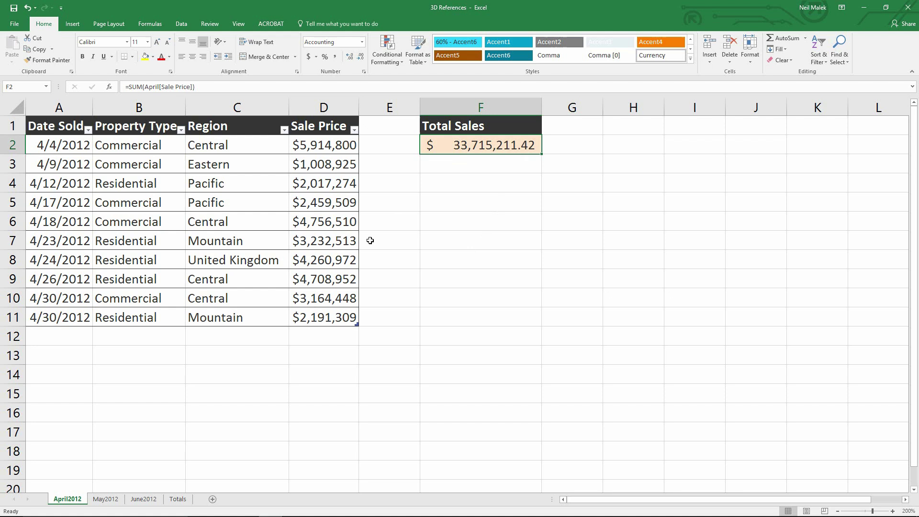
Step: Look over the May2012 and June2012 sheets, then go back to April2012
click(106, 499)
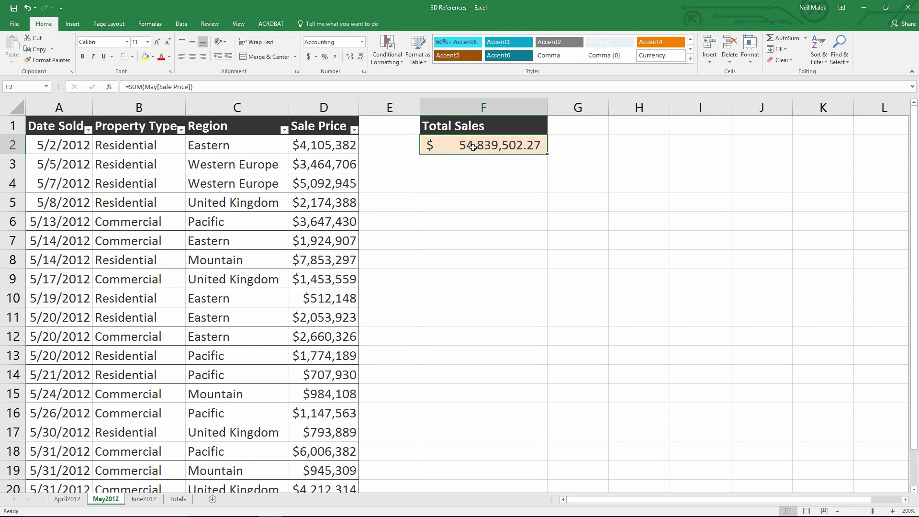
click(142, 500)
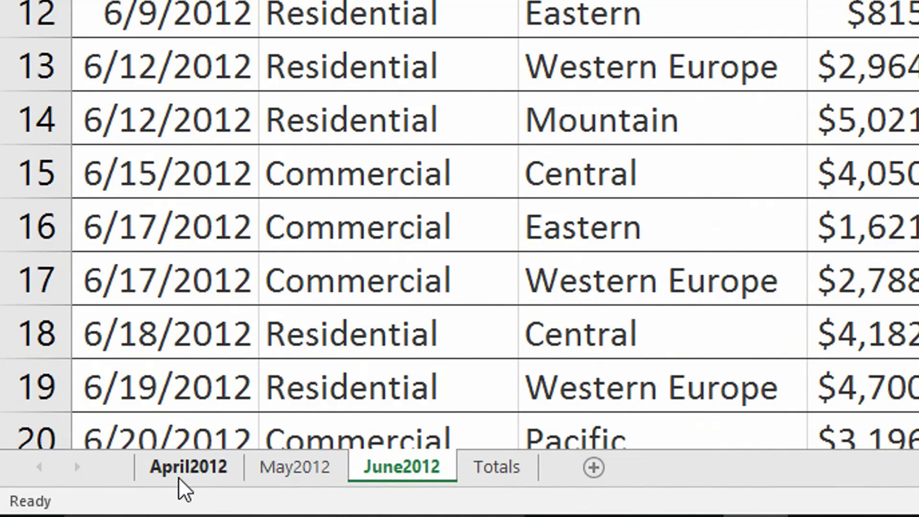
click(177, 479)
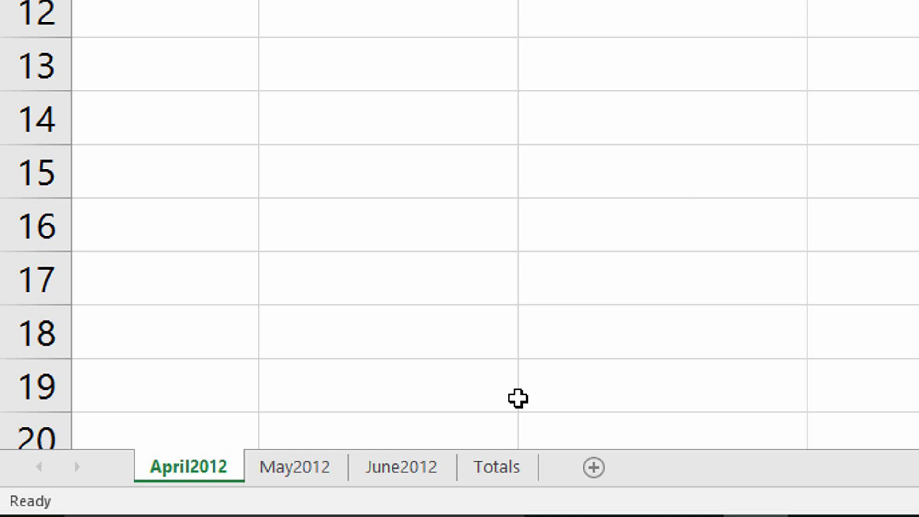
Step: On the Totals sheet, enter =SUM(April2012:June2012!F2) in cell B5
click(502, 469)
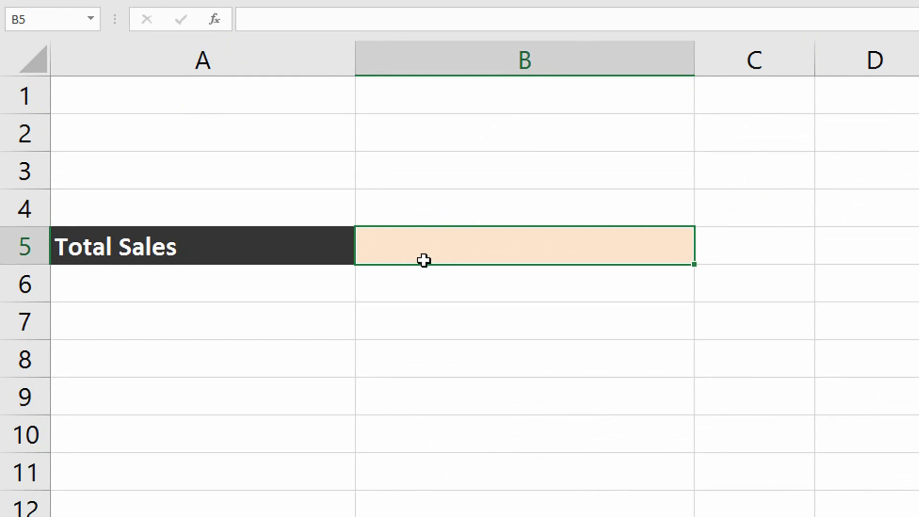
text(=sum)
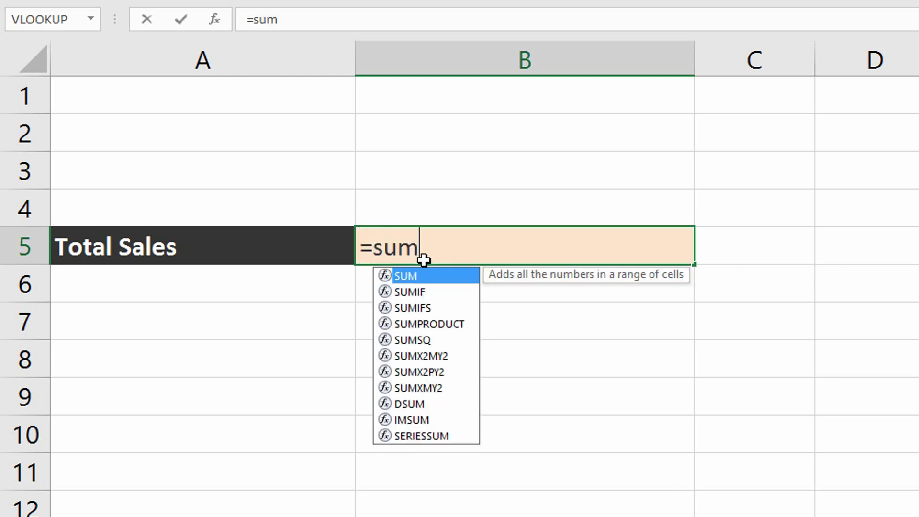
key(Tab)
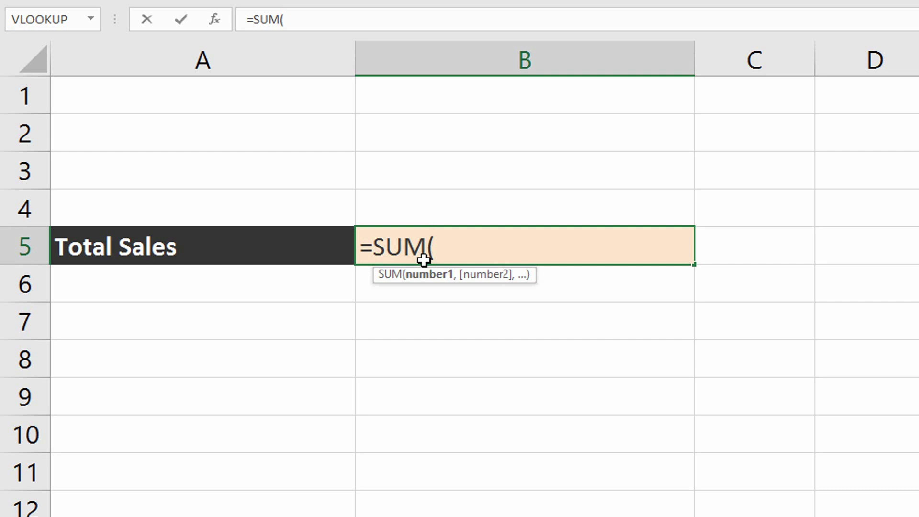
text(A)
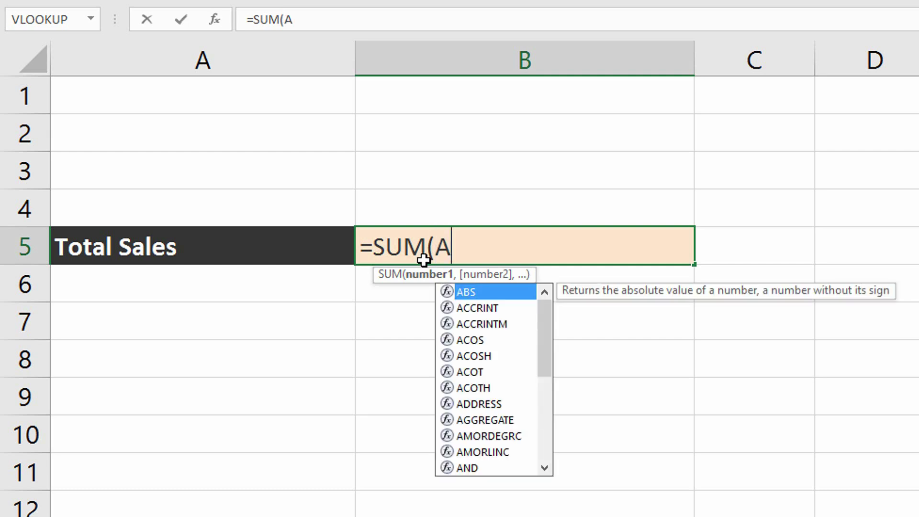
text(pril2012)
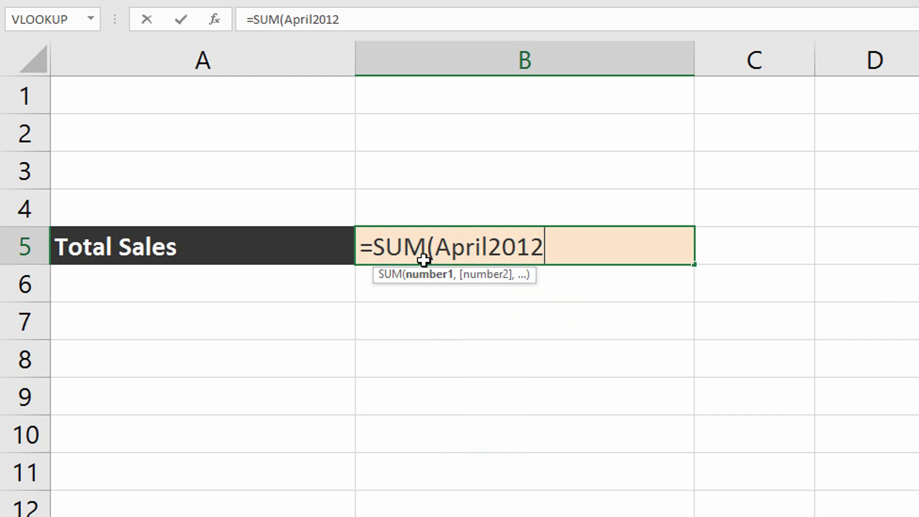
text(:June)
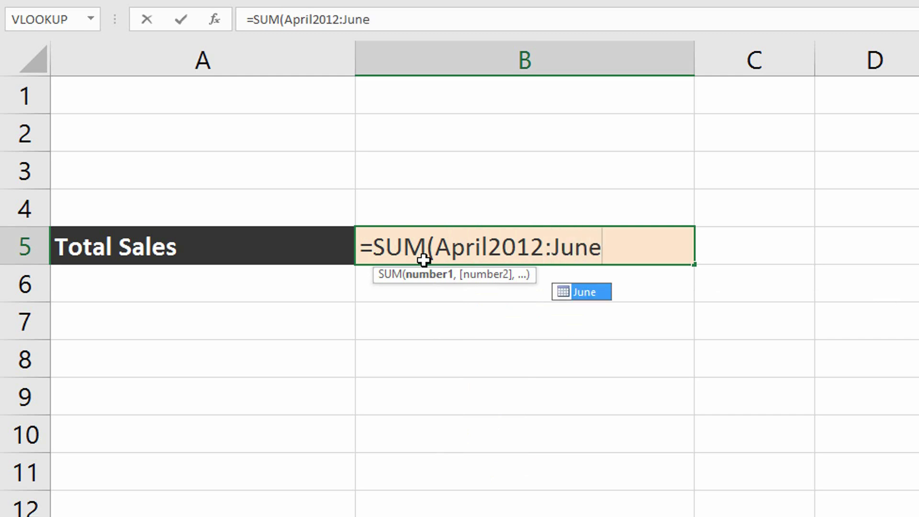
text(2012)
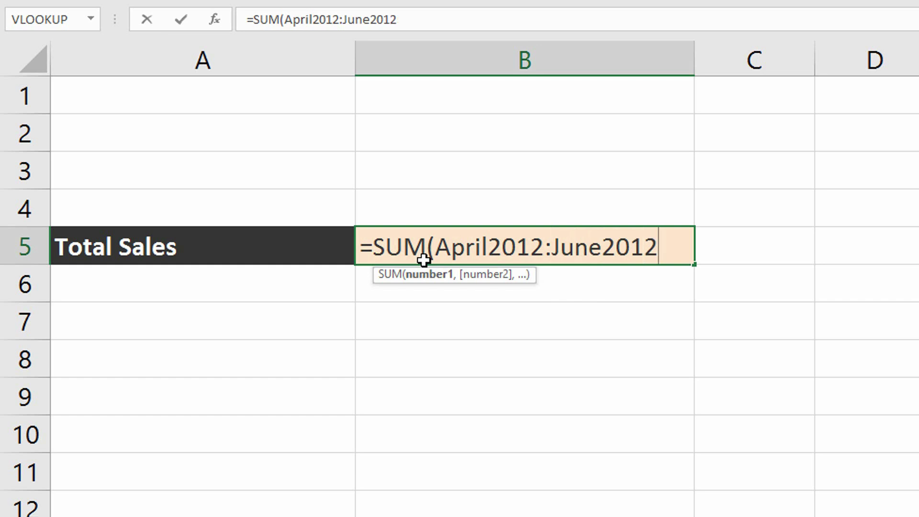
text(!)
text(F2)
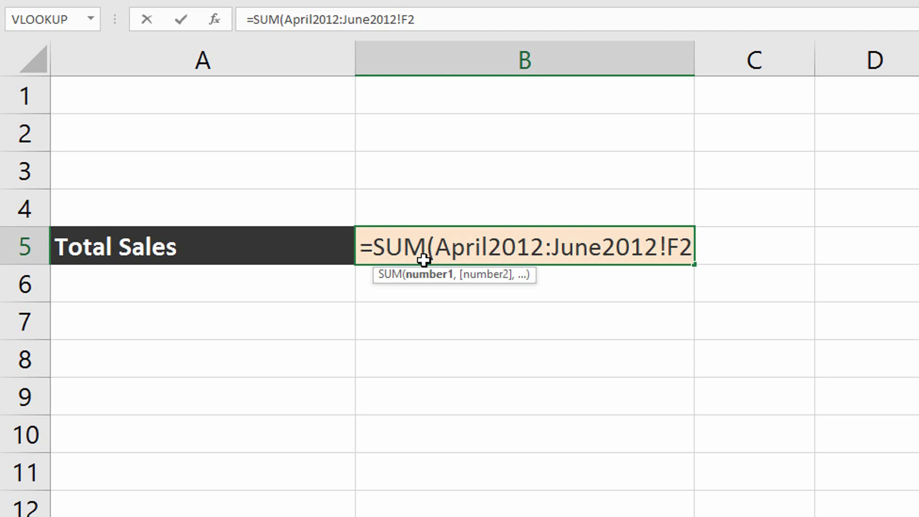
text())
key(ctrl+Return)
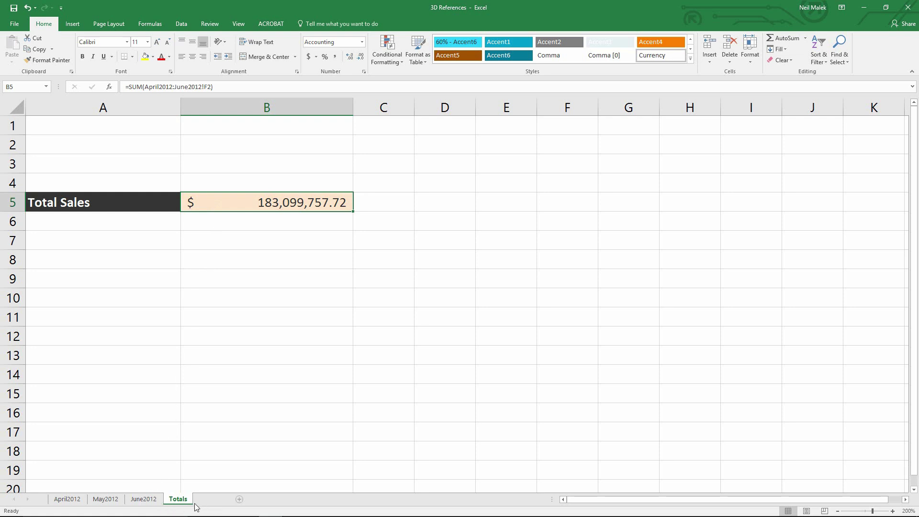
Step: Add a new worksheet named July2012, placed just before the Totals sheet
click(213, 500)
drag(213, 502, 177, 501)
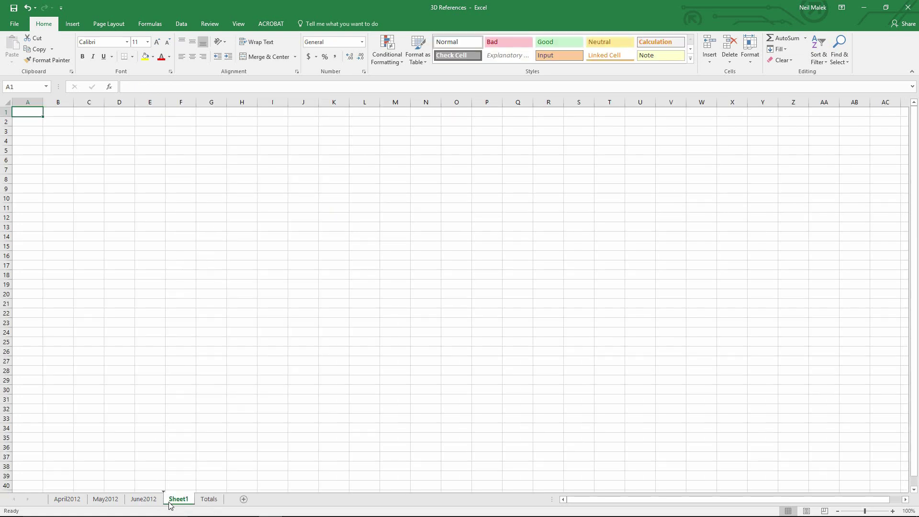
double_click(178, 500)
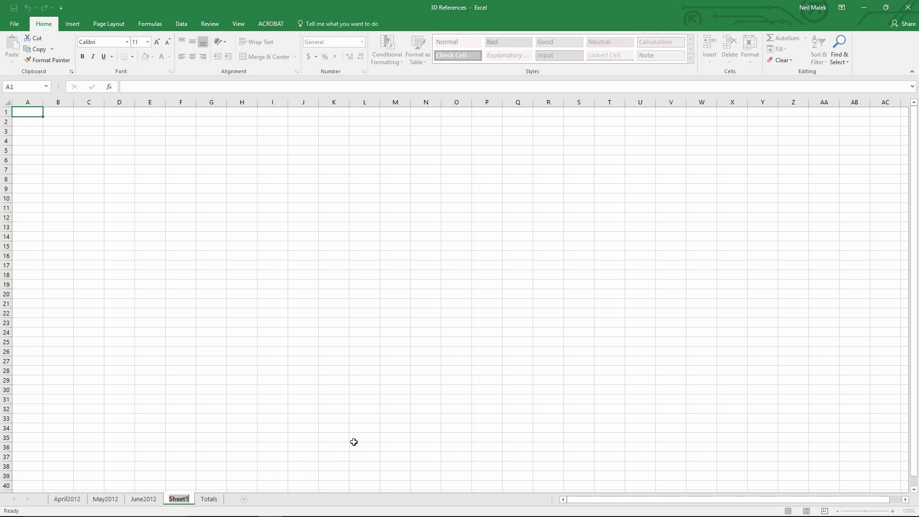
text(July2012)
key(Return)
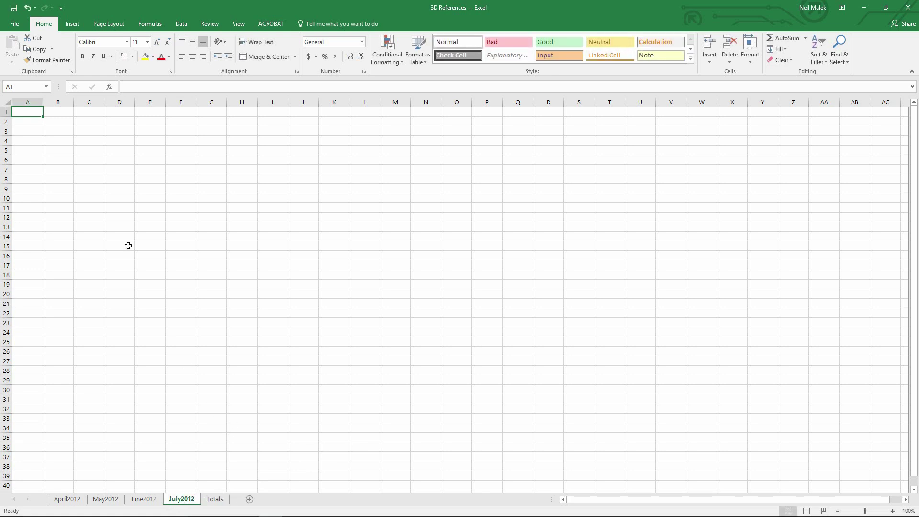
Step: Enter the heading 'Total Sales' in F1 and widen column F to fit it
click(179, 113)
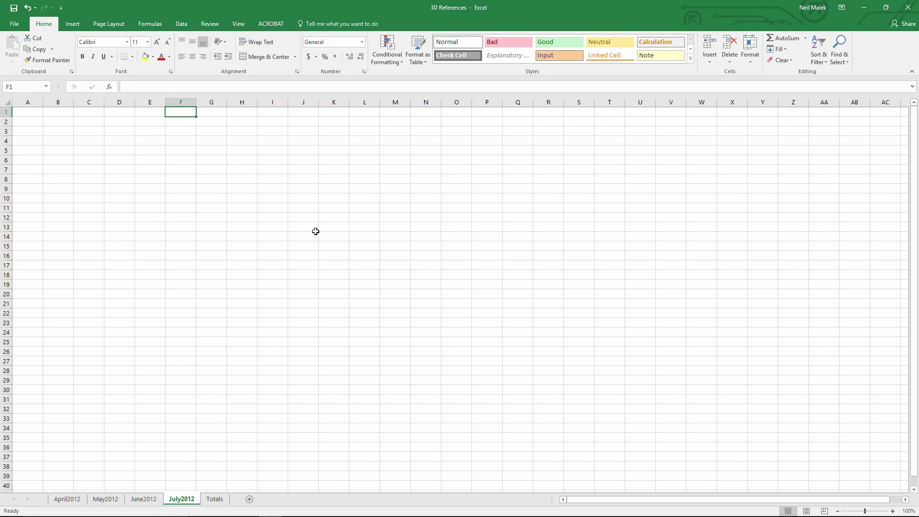
text(totl)
key(BackSpace)
key(BackSpace)
key(BackSpace)
key(BackSpace)
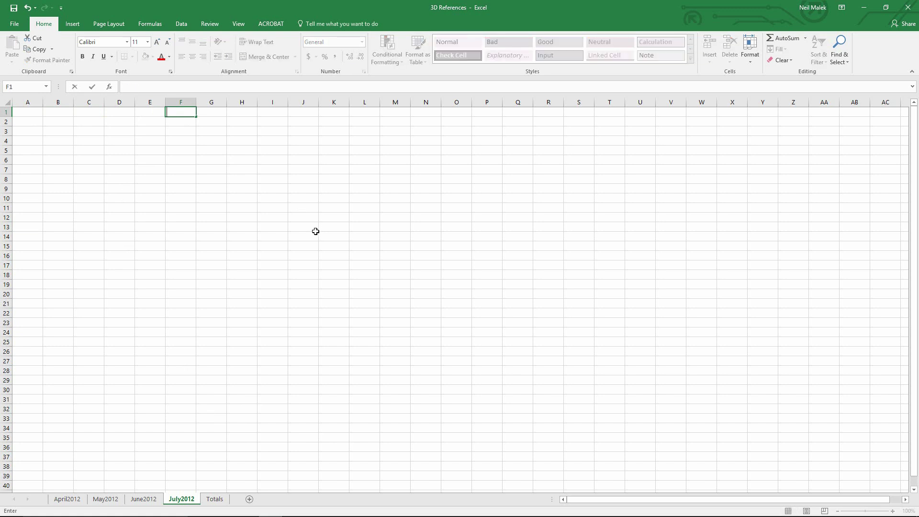
text(Total Sales)
key(Return)
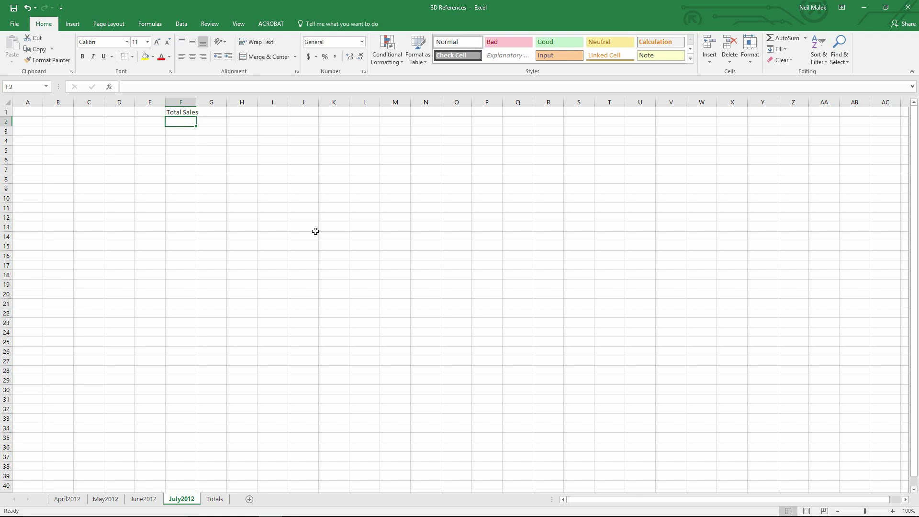
drag(195, 102, 219, 102)
Step: Put =SUM(C1:C14) in F2 and give it Accounting currency format
click(893, 511)
click(894, 512)
click(894, 511)
click(894, 512)
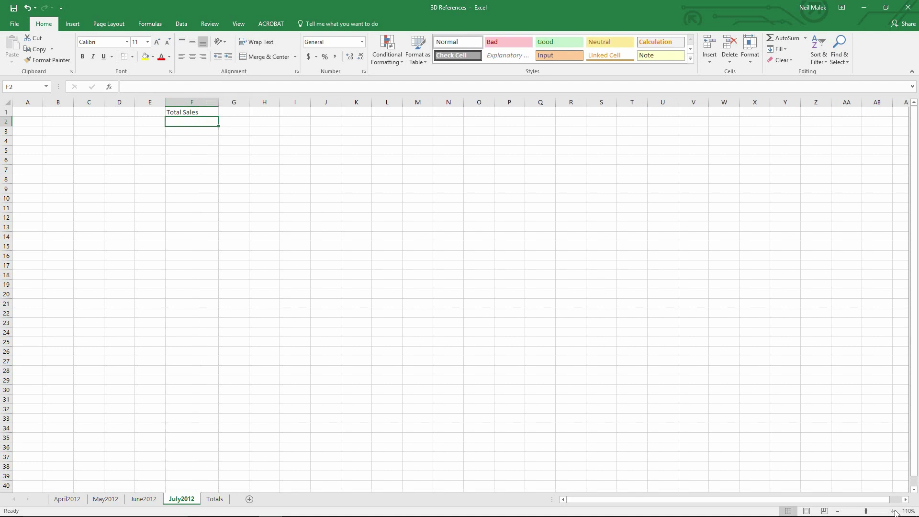
click(894, 511)
click(894, 512)
click(894, 512)
click(894, 511)
click(893, 511)
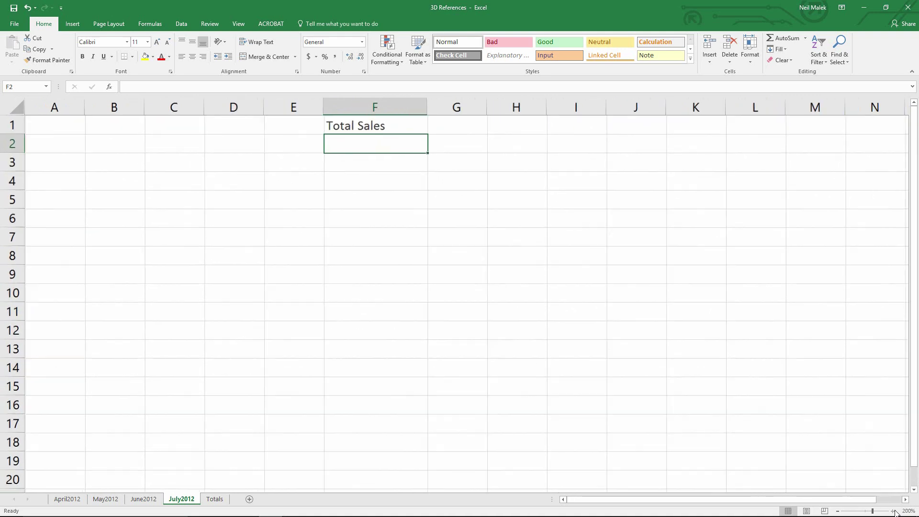
click(894, 512)
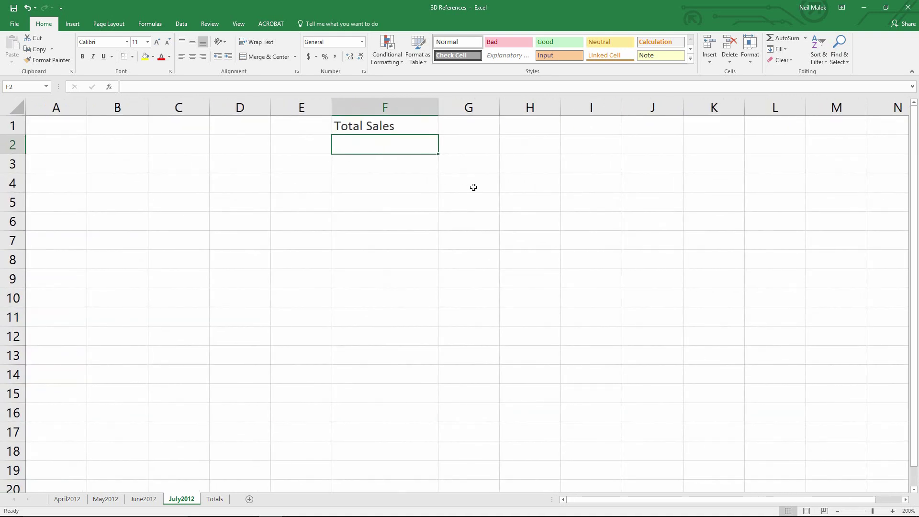
text(=sum)
key(Tab)
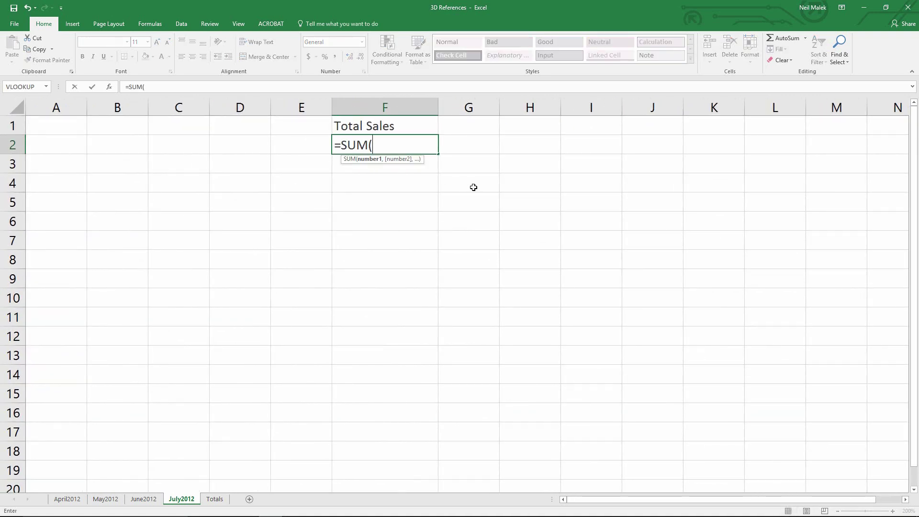
drag(180, 125, 181, 385)
key(ctrl+Return)
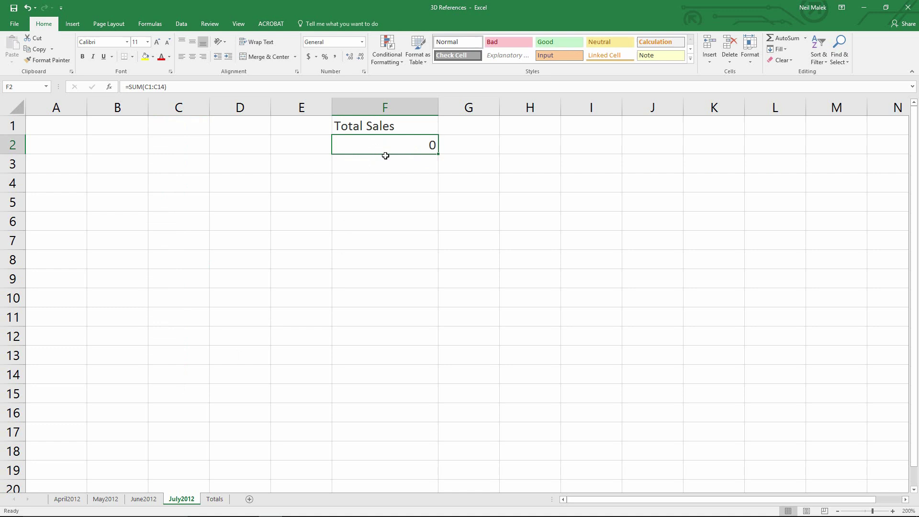
click(308, 58)
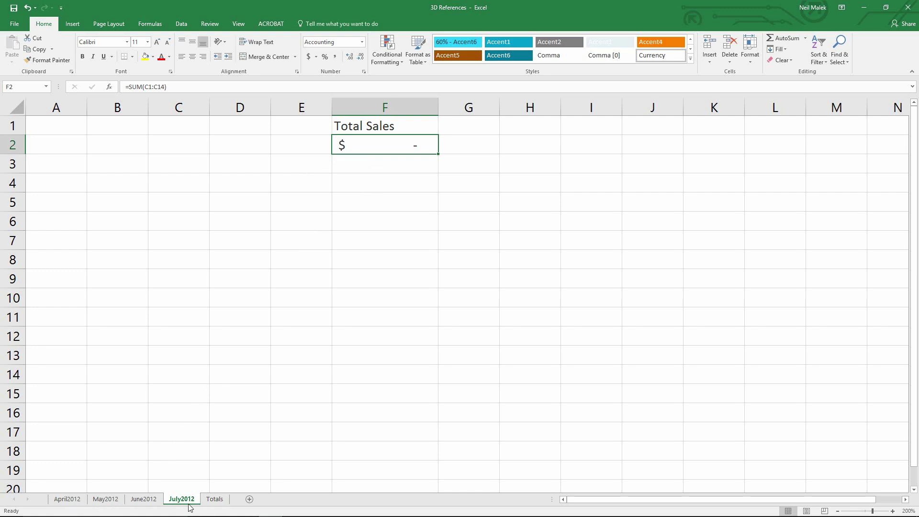
Step: Edit Totals B5 so its formula reads =SUM(April2012:July2012!F2)
click(213, 499)
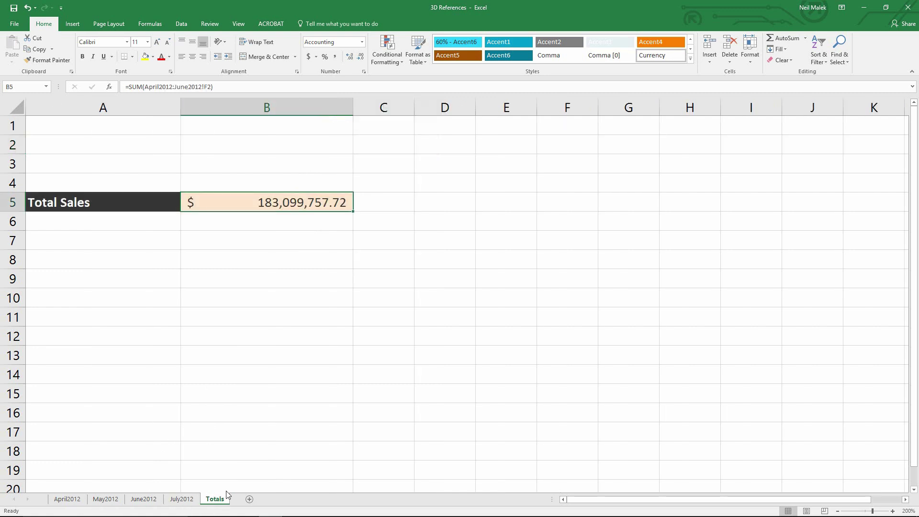
double_click(272, 204)
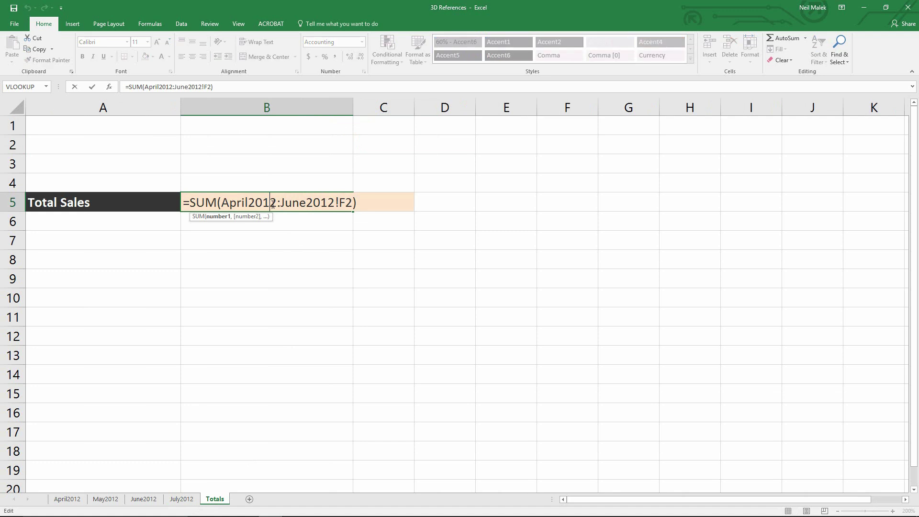
drag(293, 203, 306, 203)
text(ly)
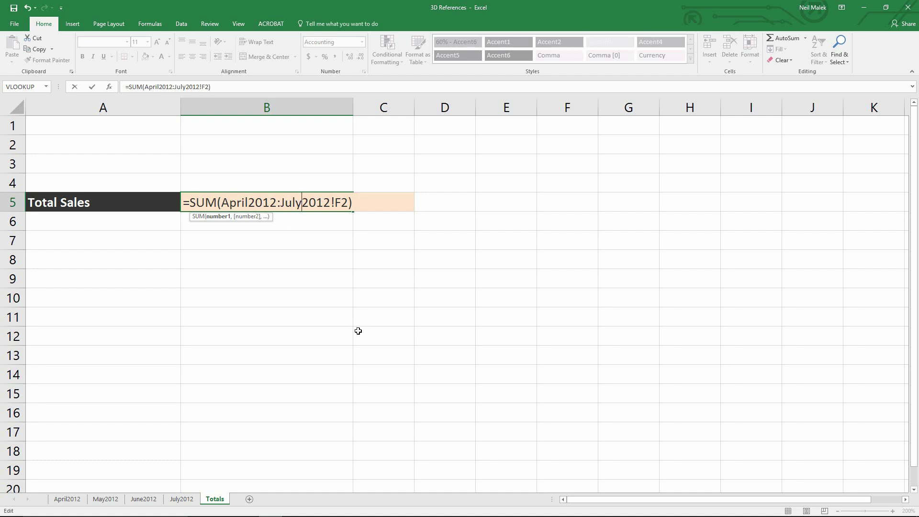
key(ctrl+Return)
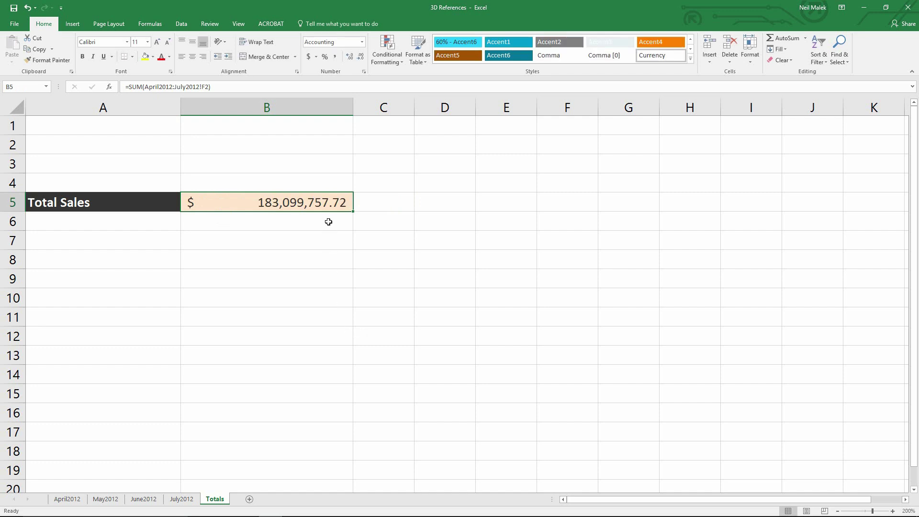
Step: Enter a 500000000 test value in July2012's F2, autofit column F, and check Totals
click(186, 500)
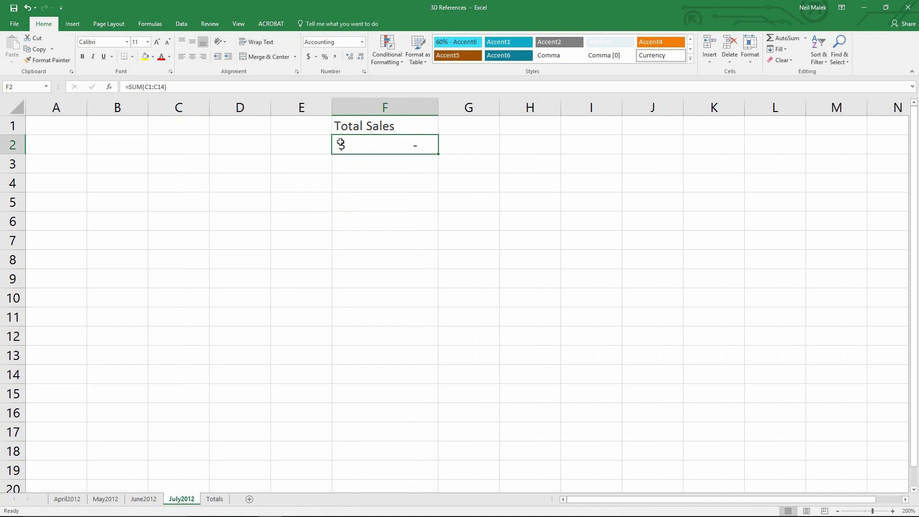
double_click(382, 155)
text(500000)
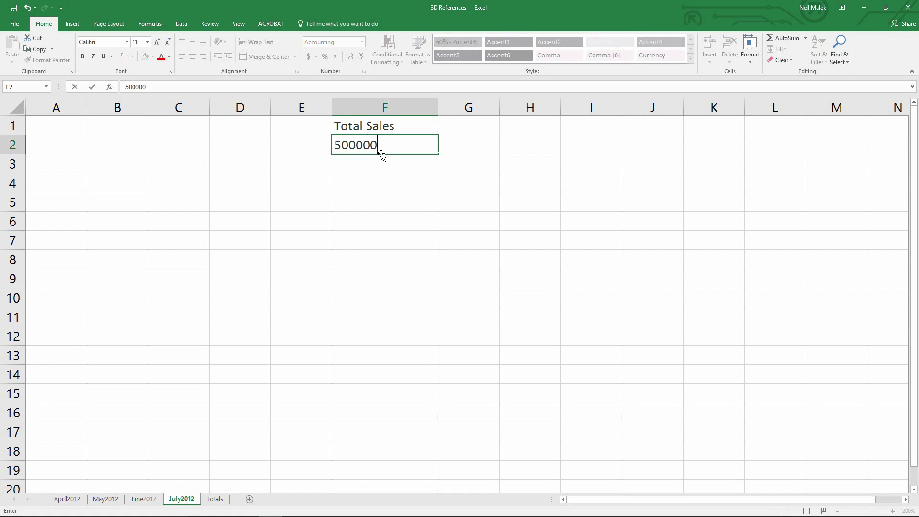
text(000)
key(Return)
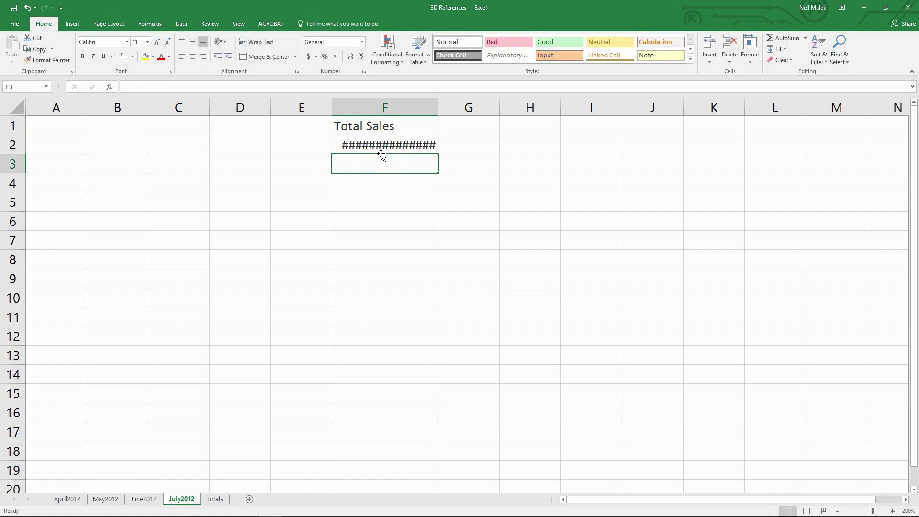
double_click(438, 108)
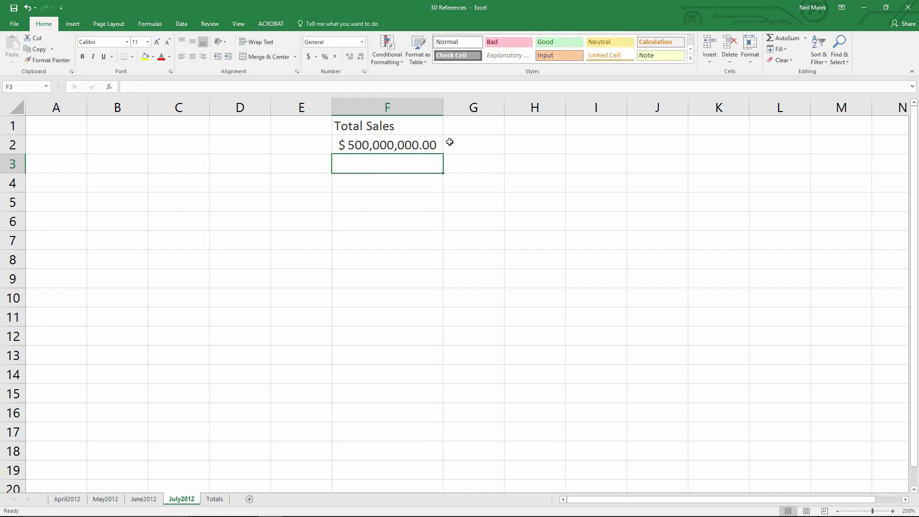
click(220, 500)
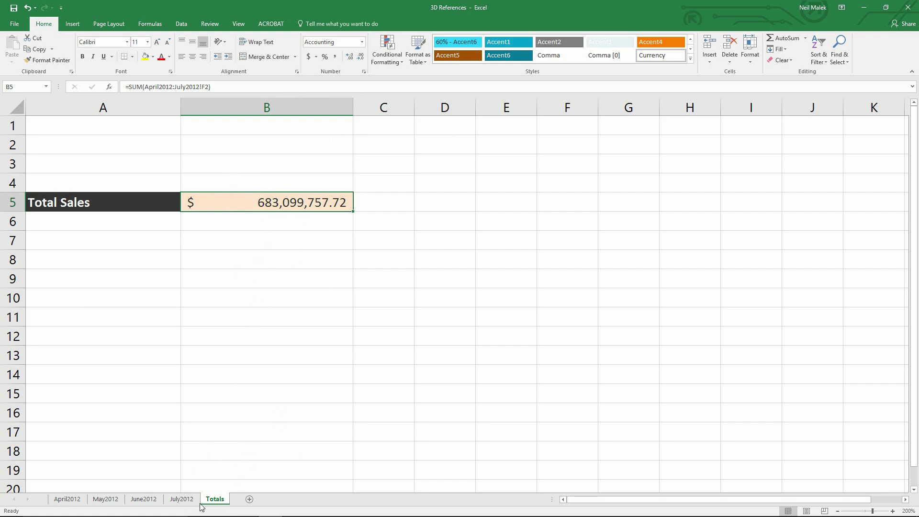
Step: Reset July2012's F2 to 0 and recheck the Totals sum
click(183, 500)
click(399, 149)
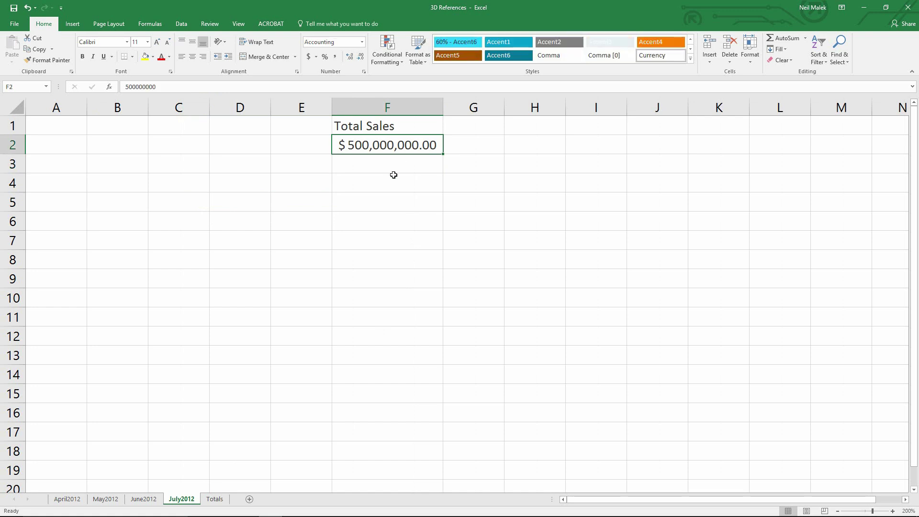
text(0)
key(Return)
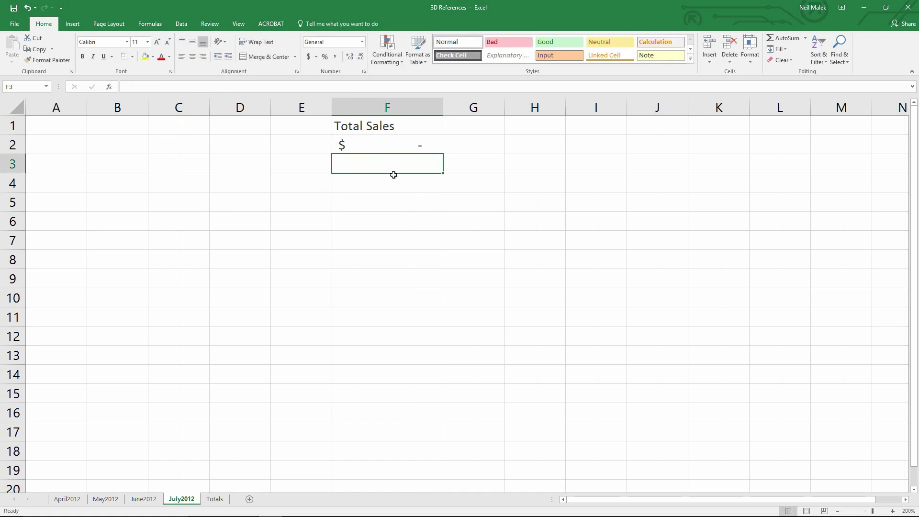
click(214, 500)
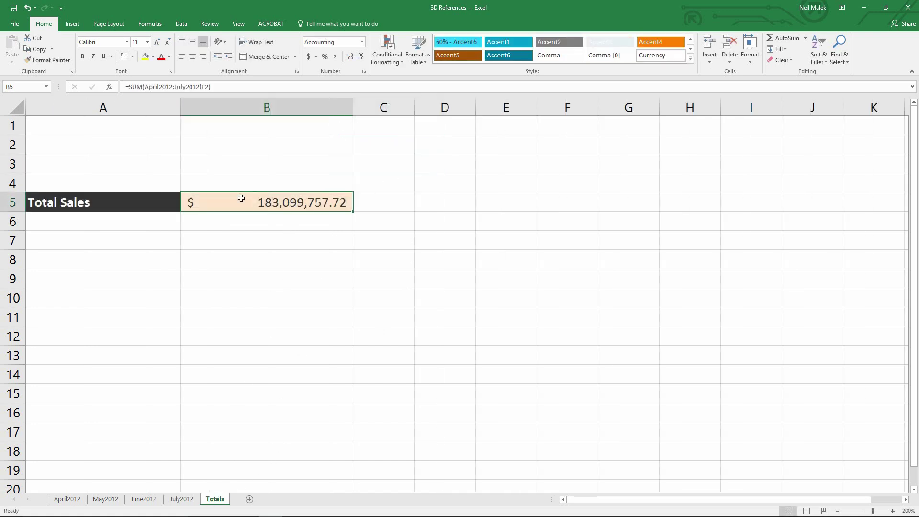
Step: Browse the June2012, May2012 and April2012 sheets, then return to Totals
click(143, 500)
click(106, 501)
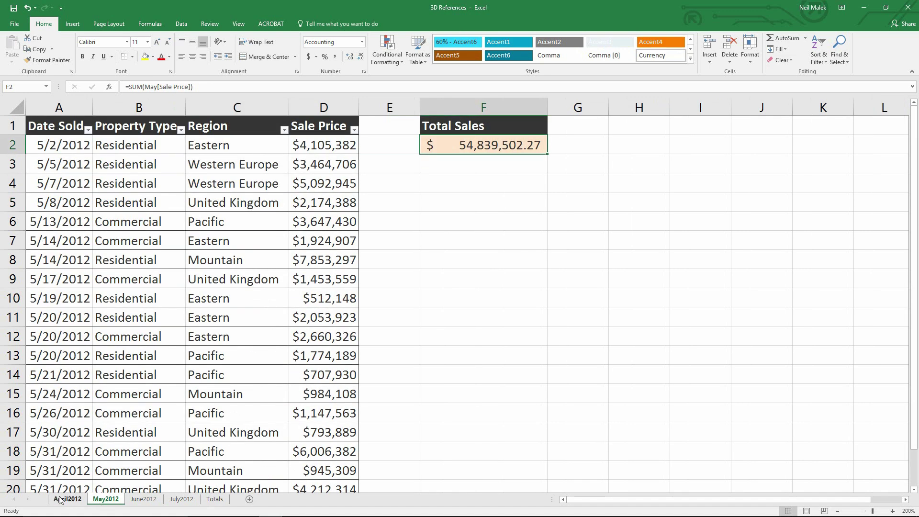
click(77, 500)
click(213, 500)
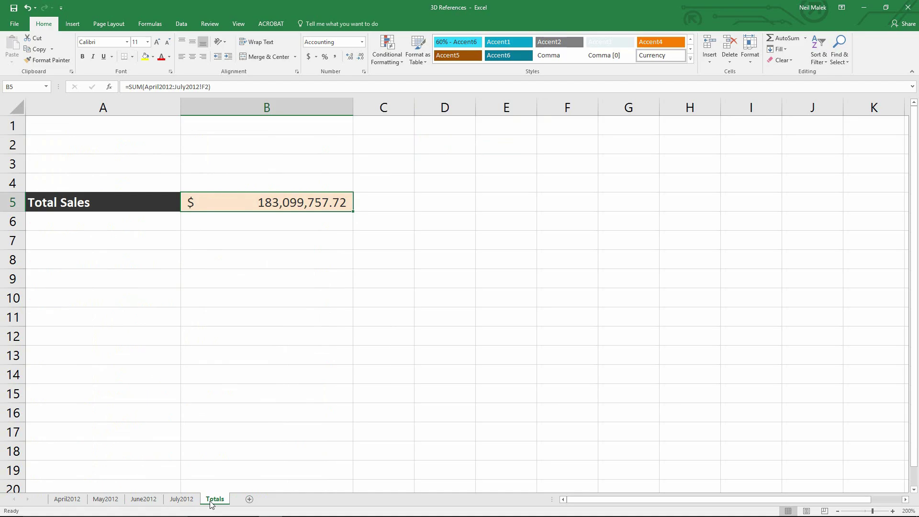